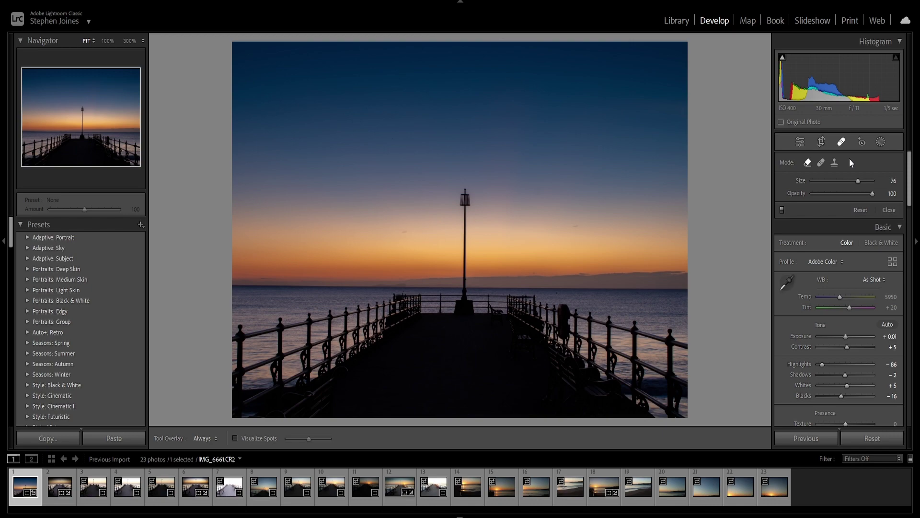
Step: Set the spot-removal brush to size 77 at full opacity, then close the tool
click(888, 211)
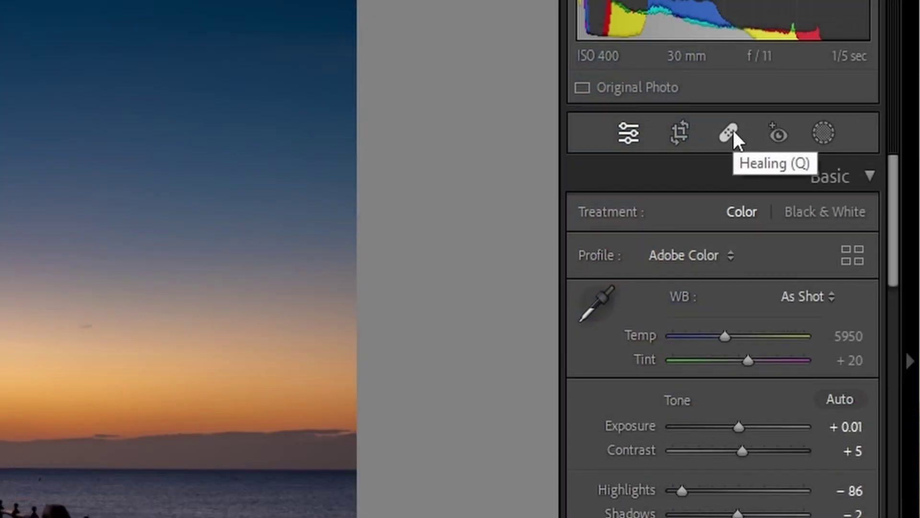
click(732, 134)
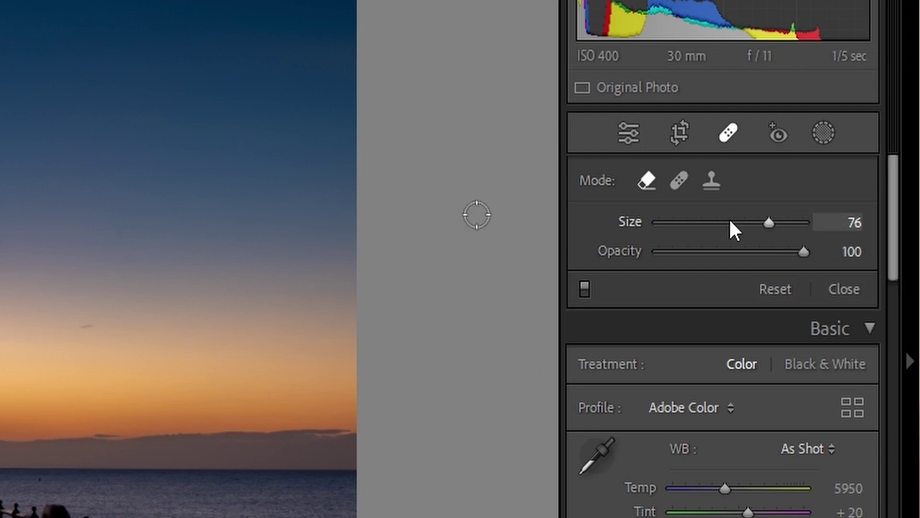
mouse_move(763, 220)
mouse_down()
mouse_move(752, 222)
mouse_move(801, 221)
mouse_move(766, 227)
mouse_move(782, 223)
mouse_up()
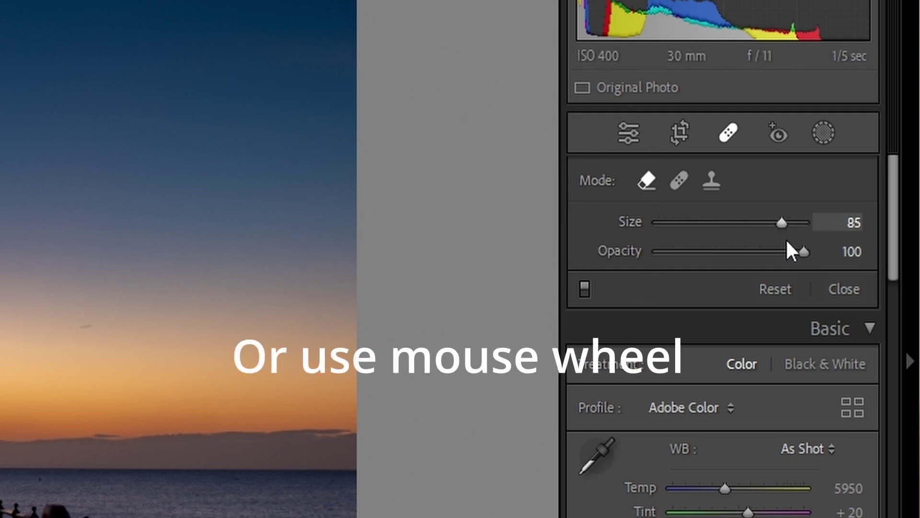
mouse_move(799, 259)
mouse_down()
mouse_move(787, 257)
mouse_move(807, 256)
mouse_up()
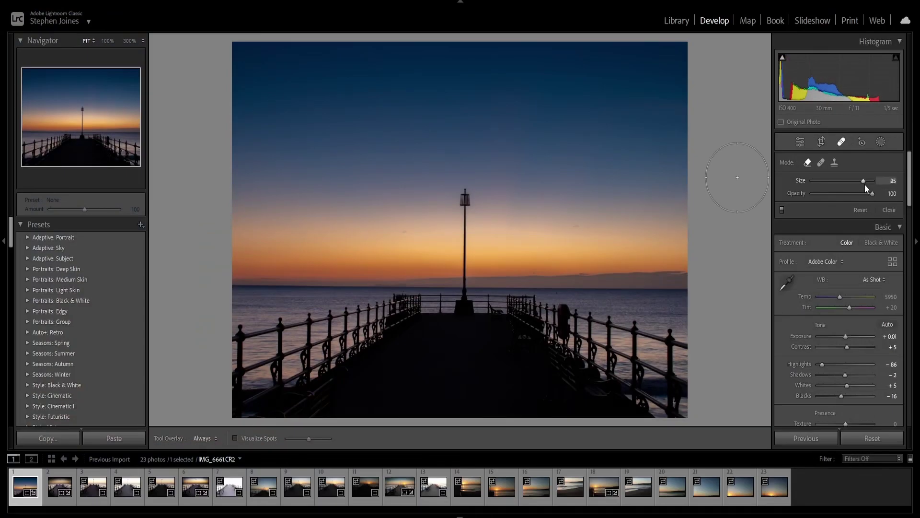
scroll(570, 189, down, 2)
scroll(571, 189, down, 1)
scroll(574, 192, down, 1)
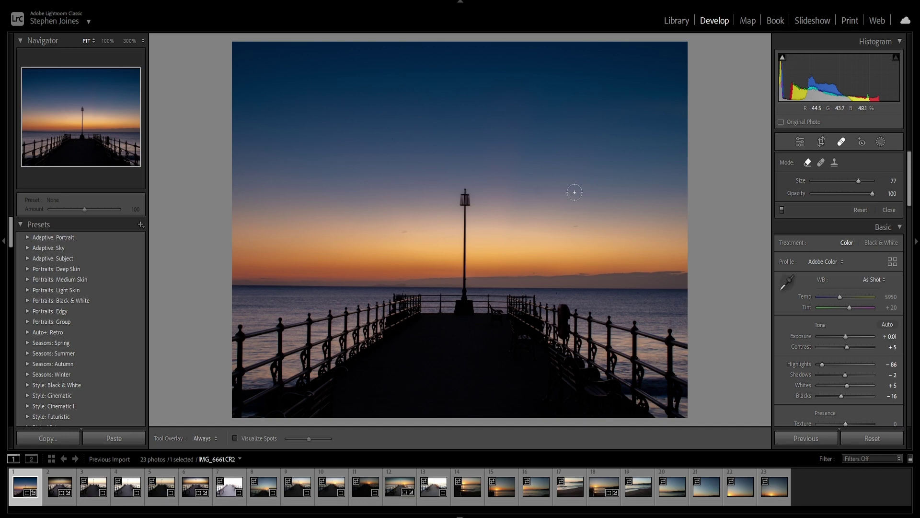
click(890, 210)
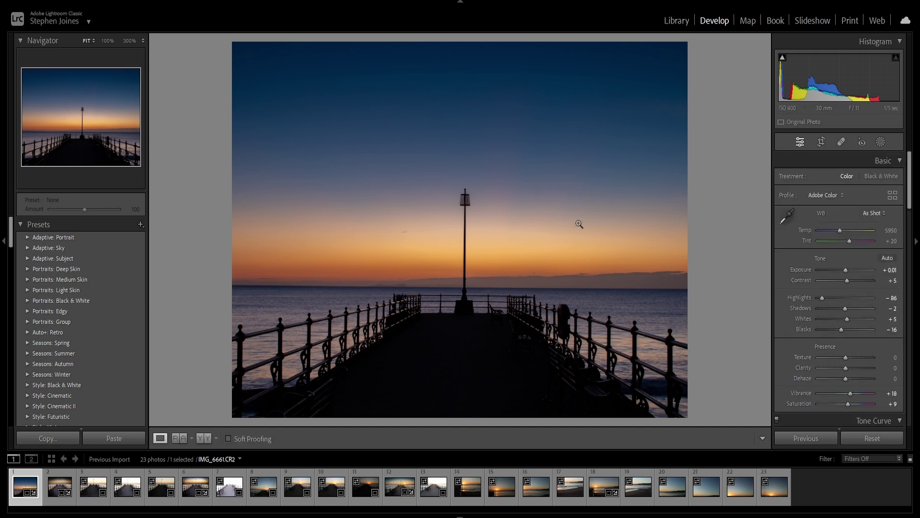
click(405, 298)
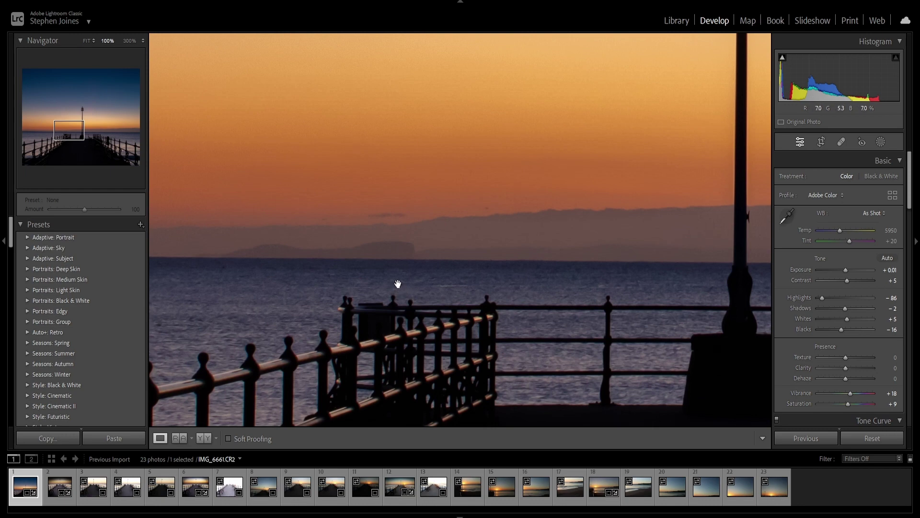
drag(451, 290, 538, 305)
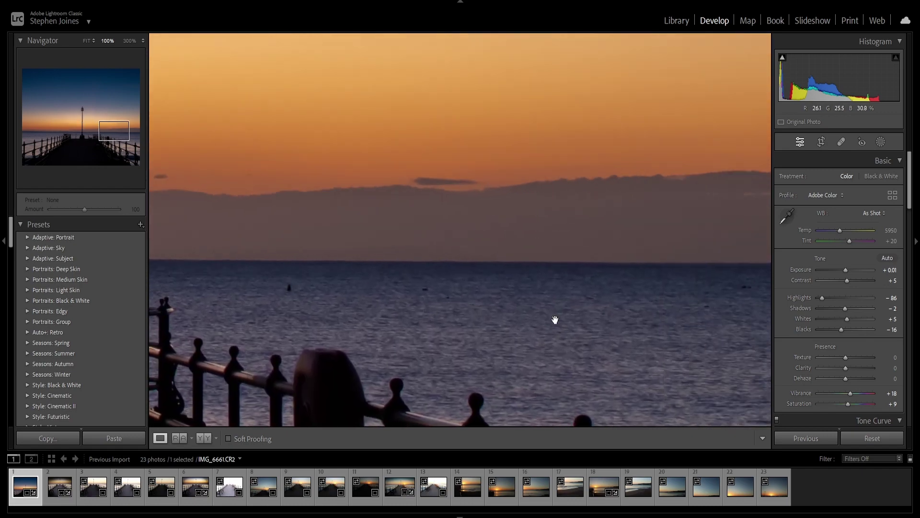
drag(354, 310, 504, 307)
drag(168, 302, 372, 302)
drag(219, 298, 355, 296)
click(345, 293)
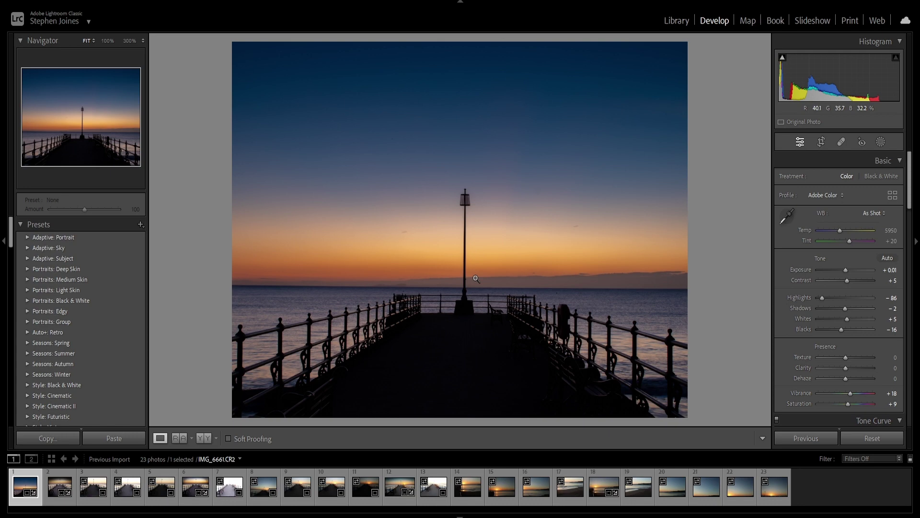
Step: Zoom to 100% on the sea and railing left of the lamp post, then open Spot Removal
click(435, 301)
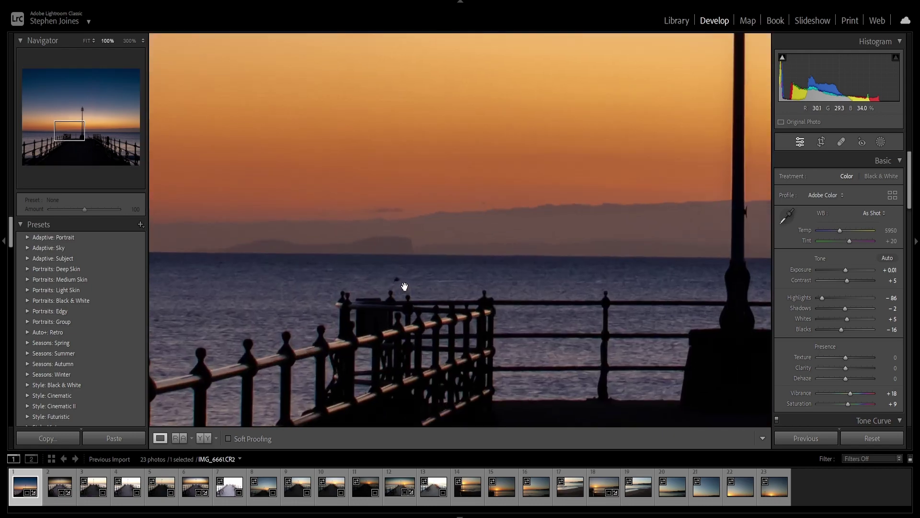
click(405, 286)
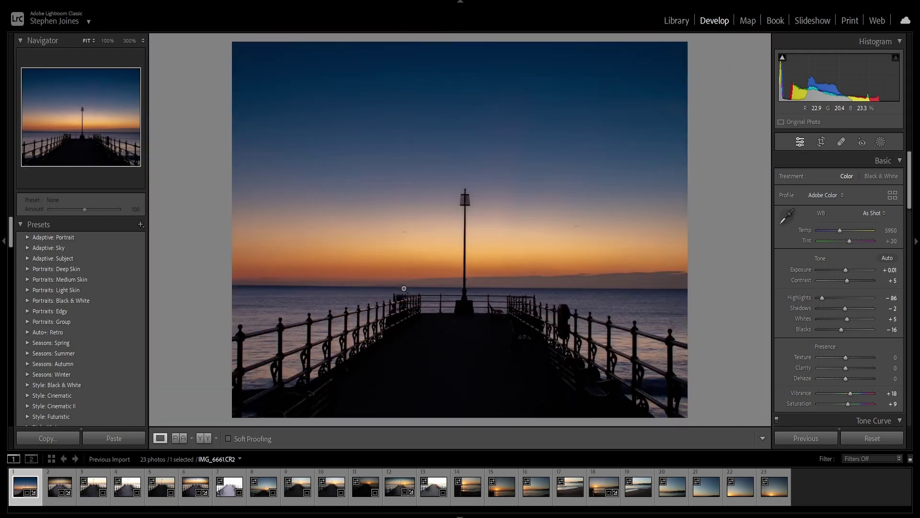
click(402, 288)
drag(413, 317, 400, 278)
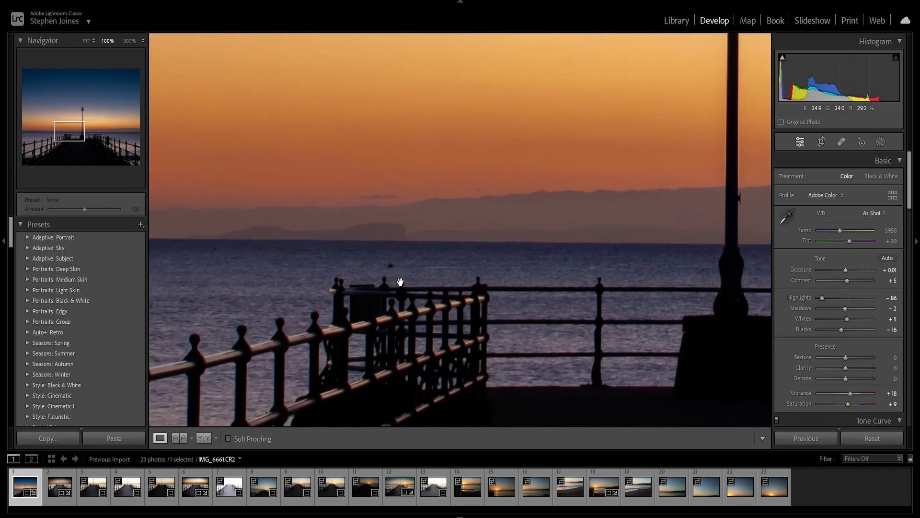
drag(397, 280, 386, 286)
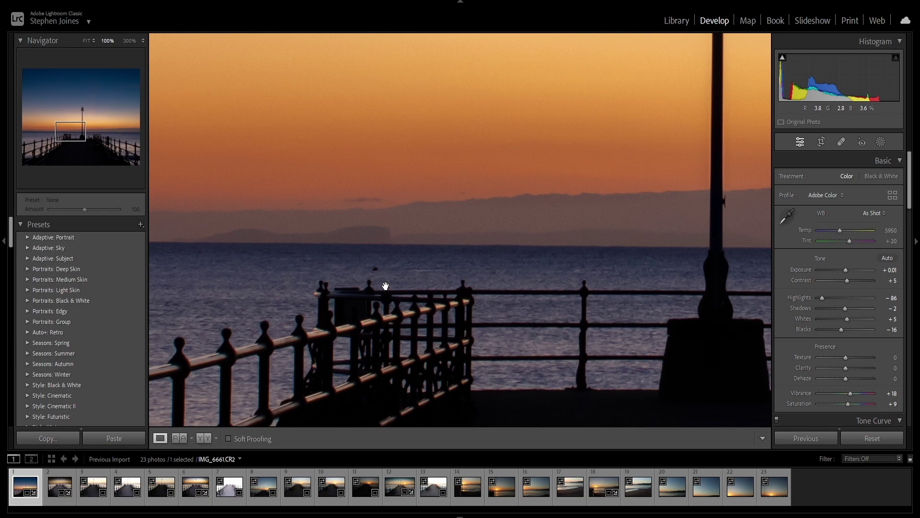
click(387, 286)
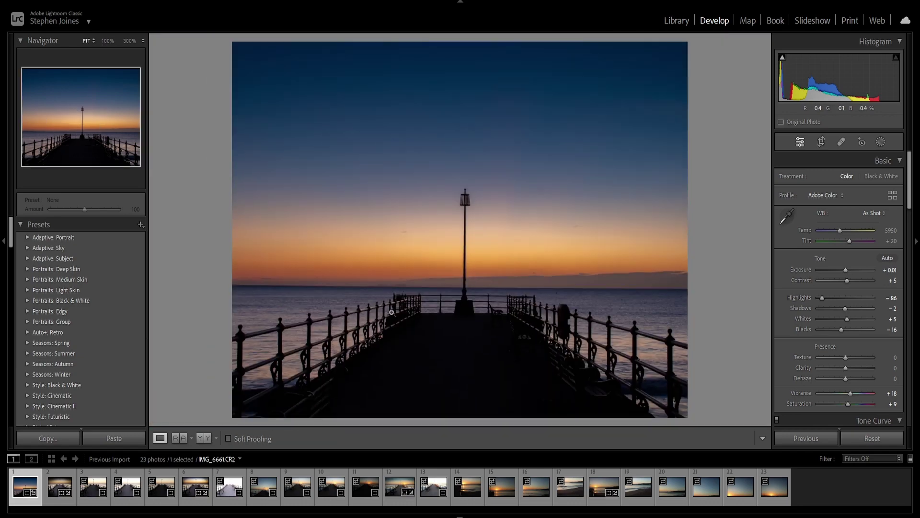
click(403, 293)
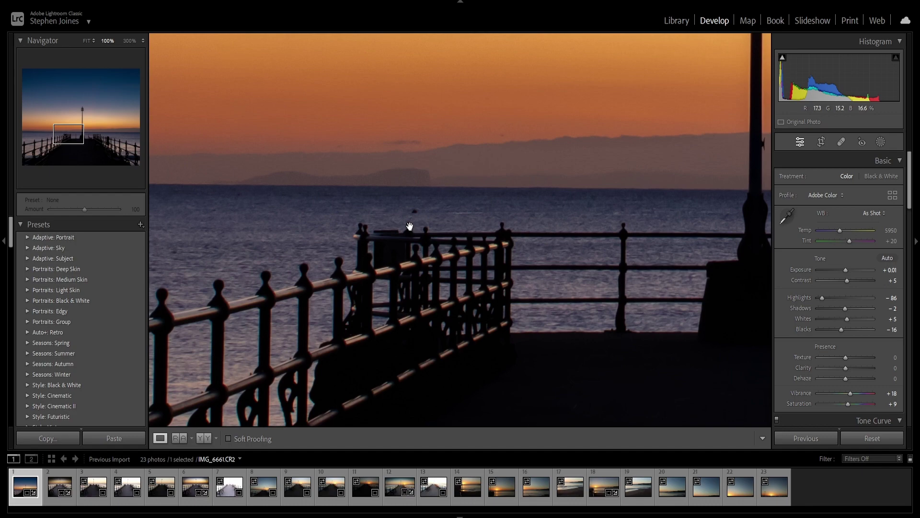
click(845, 145)
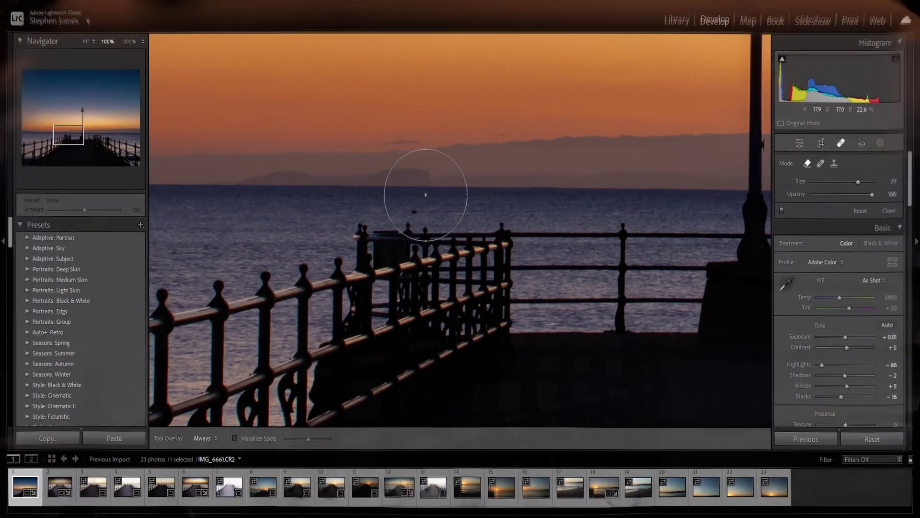
Step: Shrink the brush to size 20 and remove the small dark boat from the sea
scroll(451, 212, down, 10)
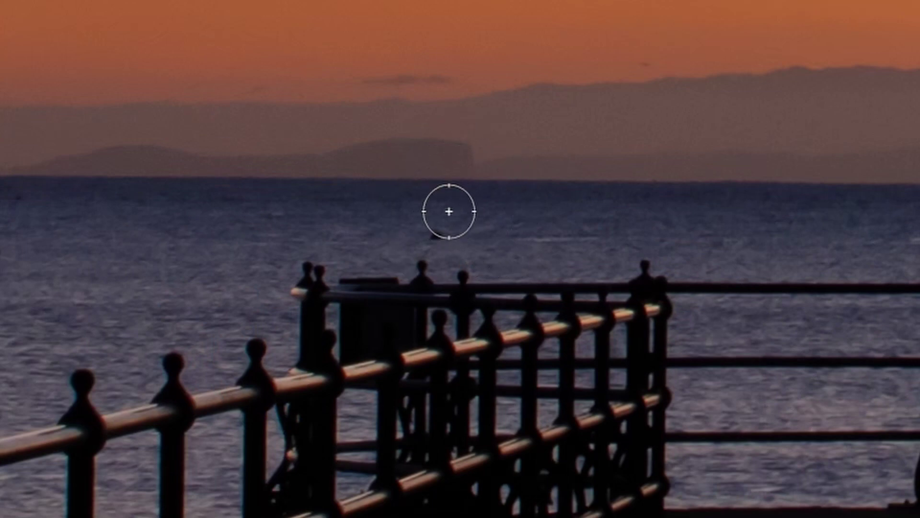
scroll(444, 221, down, 3)
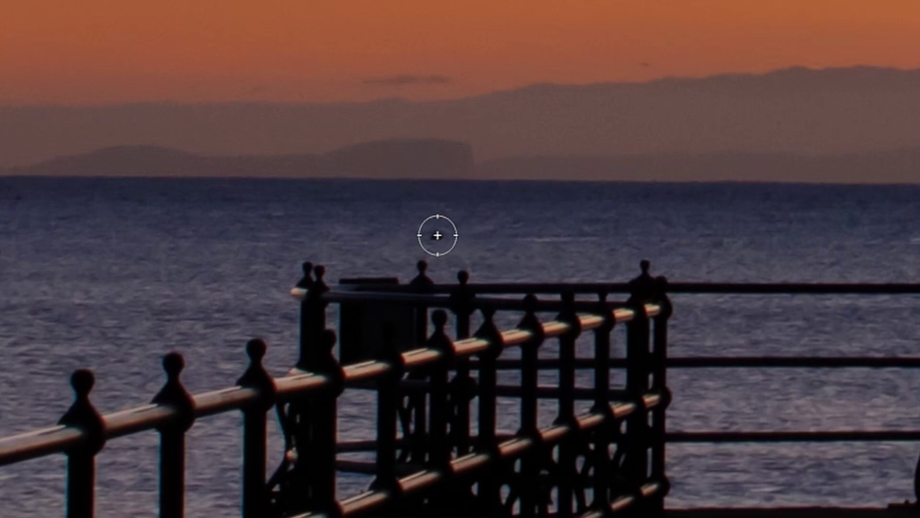
click(436, 235)
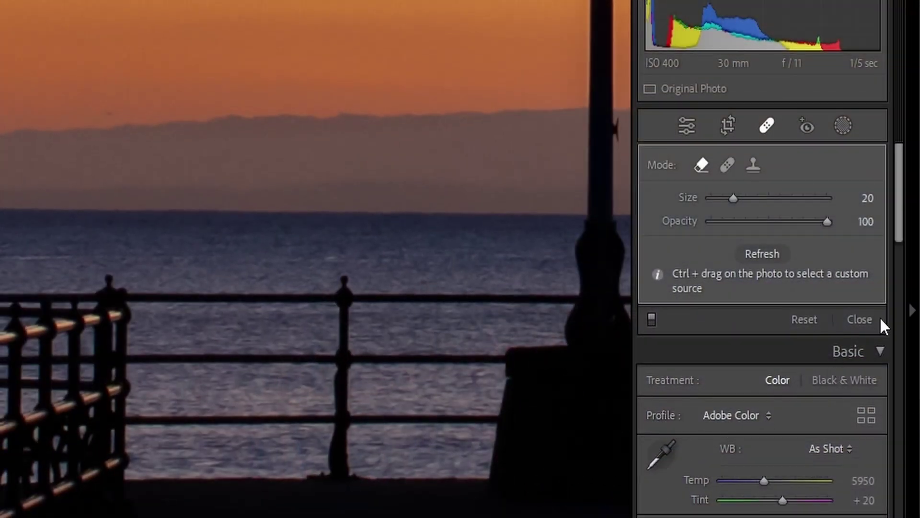
Step: Close Spot Removal and pan the close-up to the sea beside the right railing
click(859, 319)
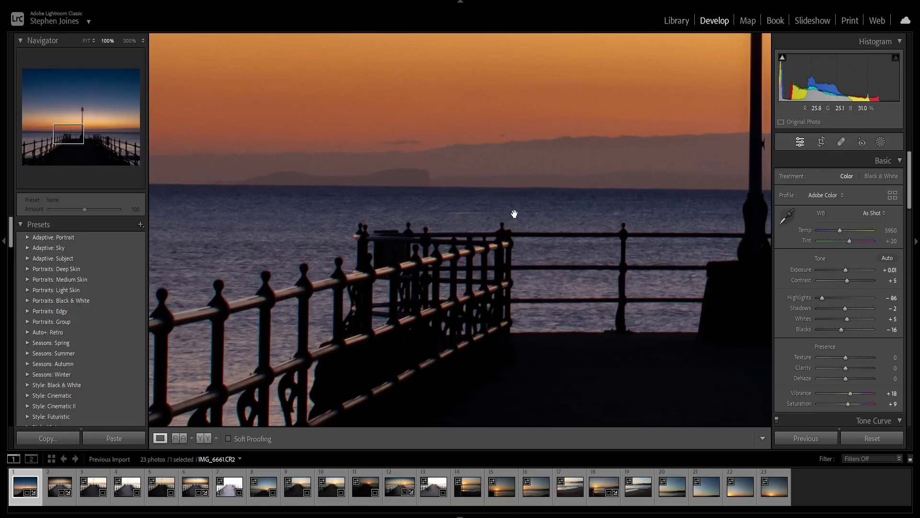
scroll(515, 214, right, 10)
drag(497, 264, 423, 261)
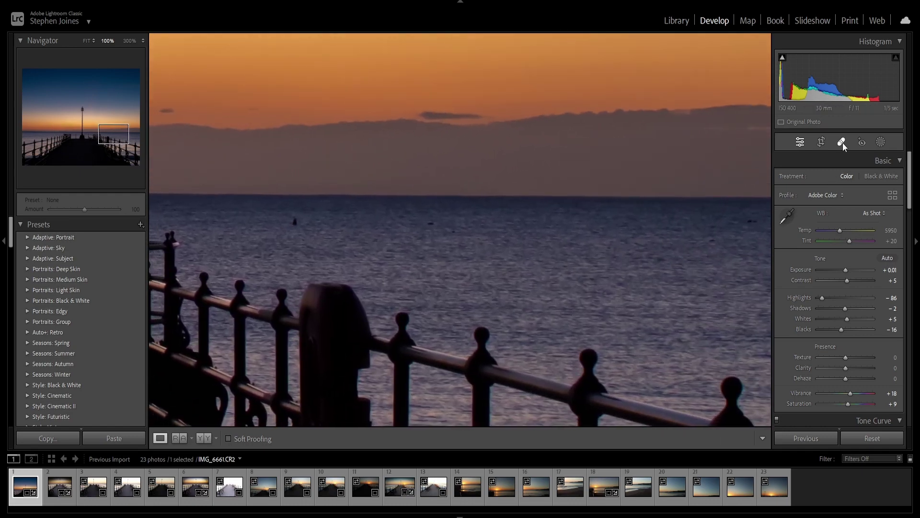
Step: Remove three small dark specks from the sea right of the pier
click(841, 143)
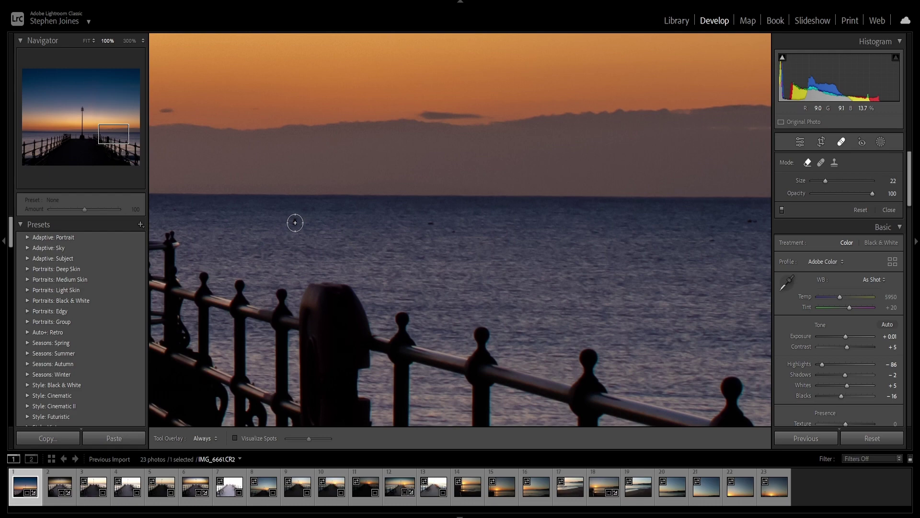
click(295, 222)
click(430, 222)
click(455, 230)
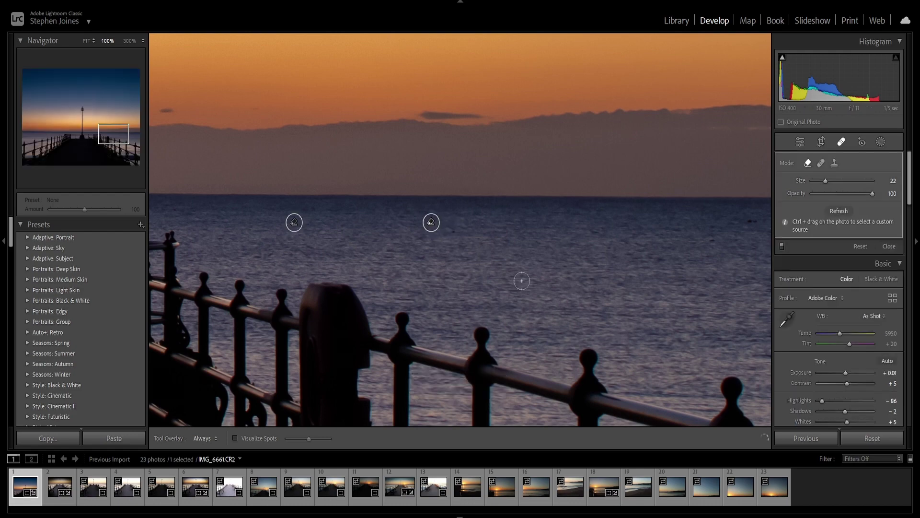
click(892, 246)
Step: Remove two more specks farther right on the sea, then fit the whole photo to the window
drag(641, 300, 508, 302)
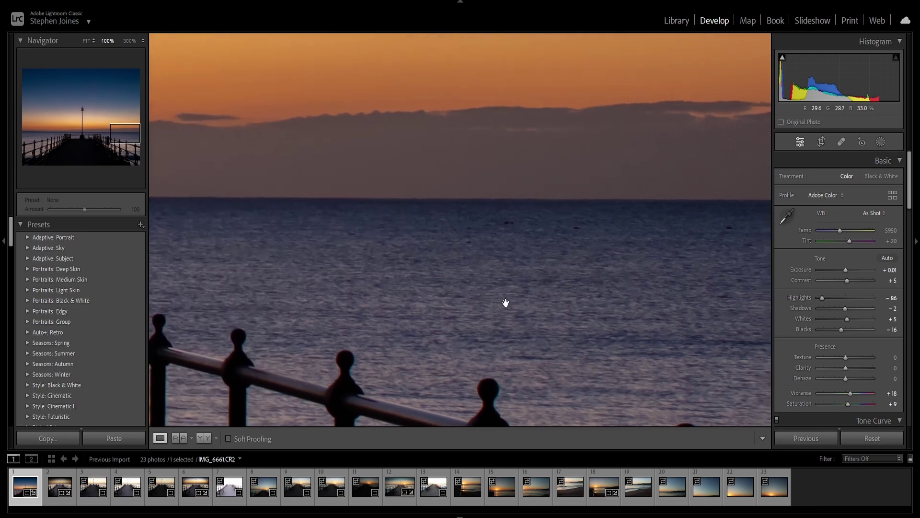
click(842, 141)
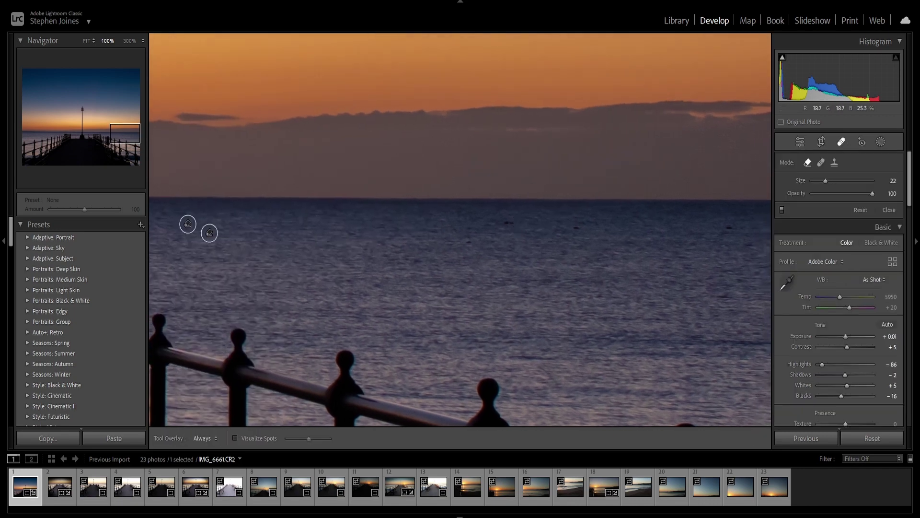
click(510, 222)
click(575, 228)
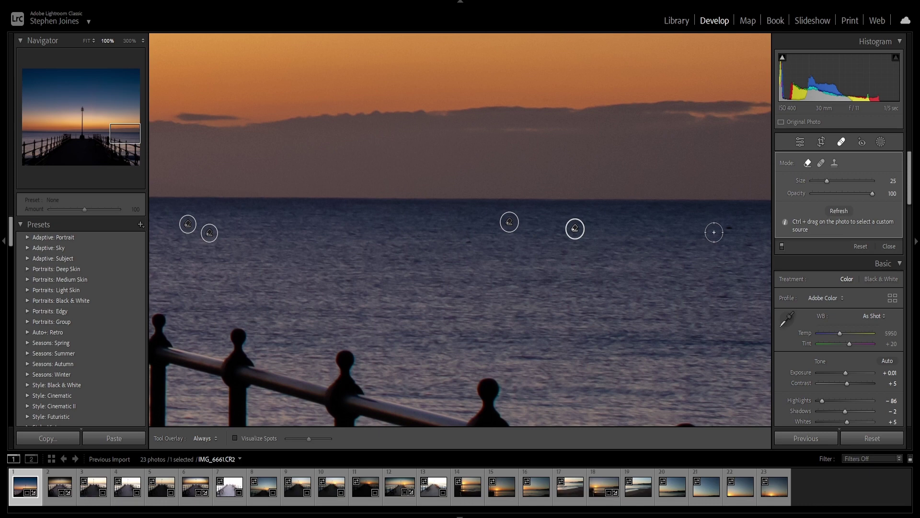
click(889, 246)
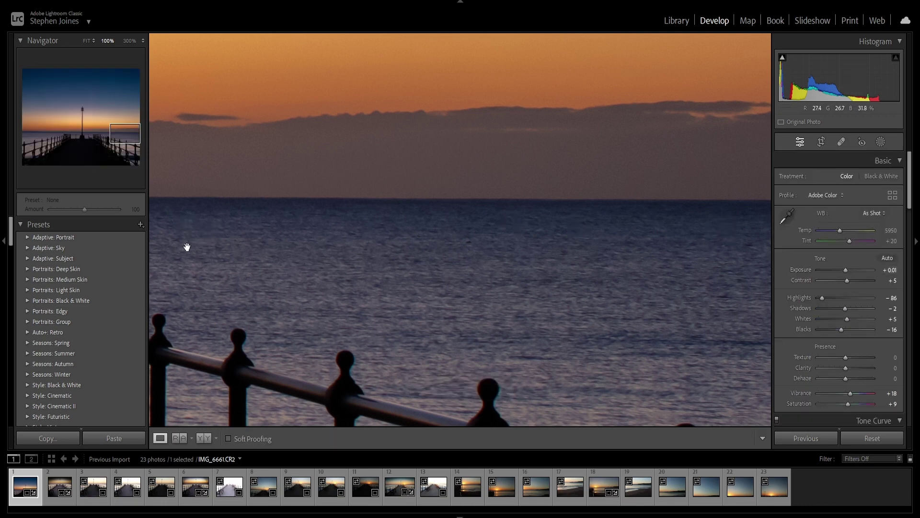
drag(293, 267, 446, 265)
click(447, 268)
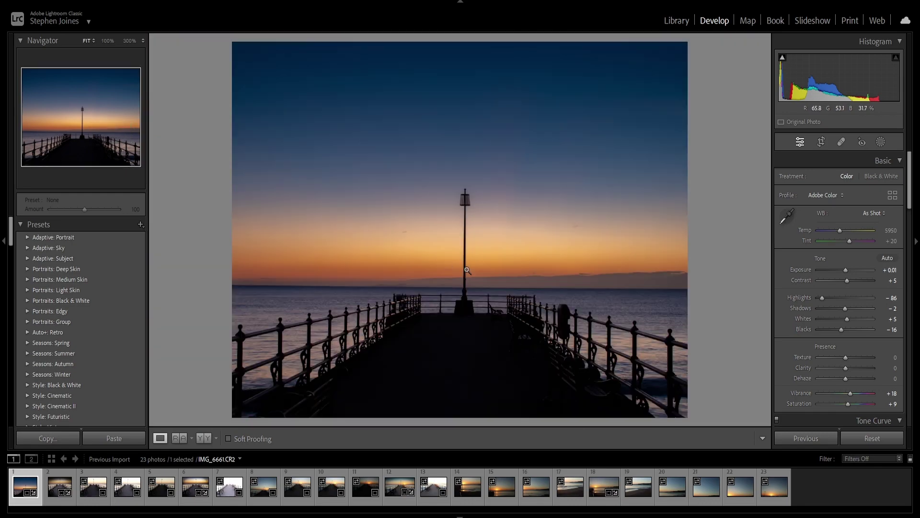
Step: Enlarge the spot brush to size 78 and paint out the central lamp post down to the horizon
click(841, 142)
scroll(477, 198, up, 5)
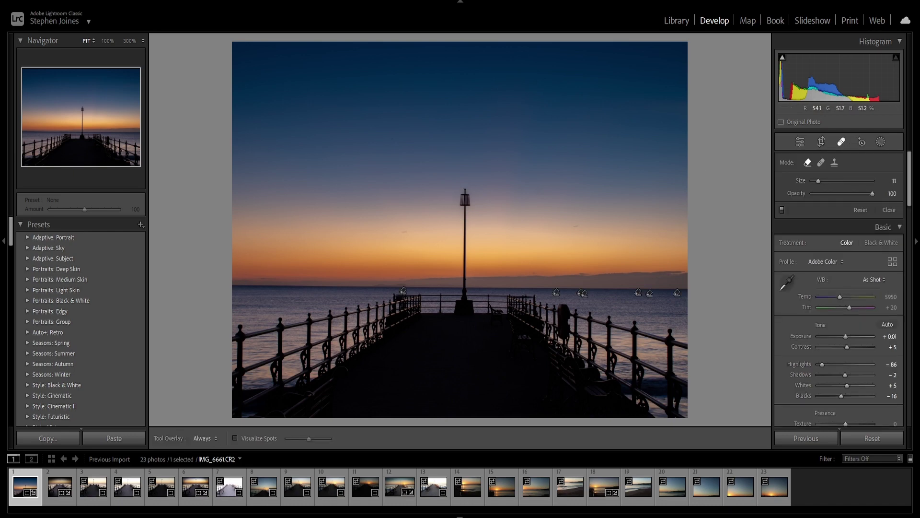
scroll(468, 201, up, 1)
drag(463, 206, 464, 283)
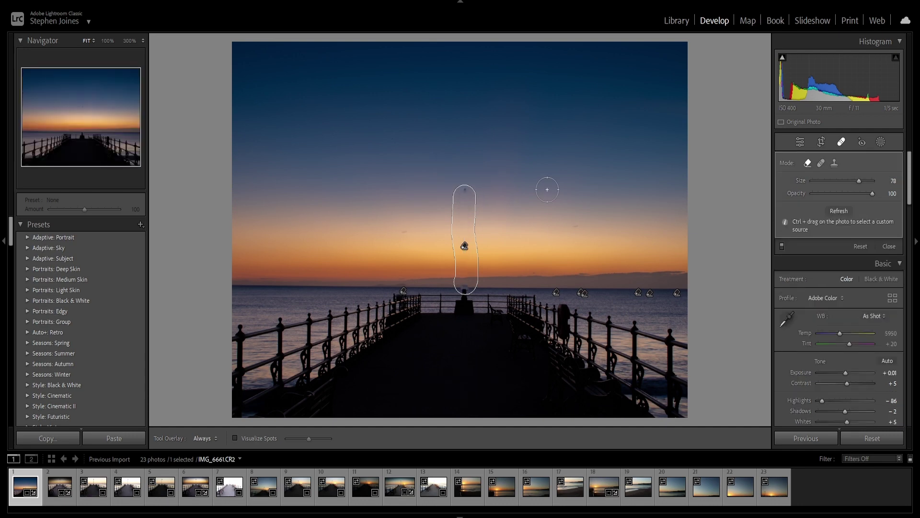
click(889, 246)
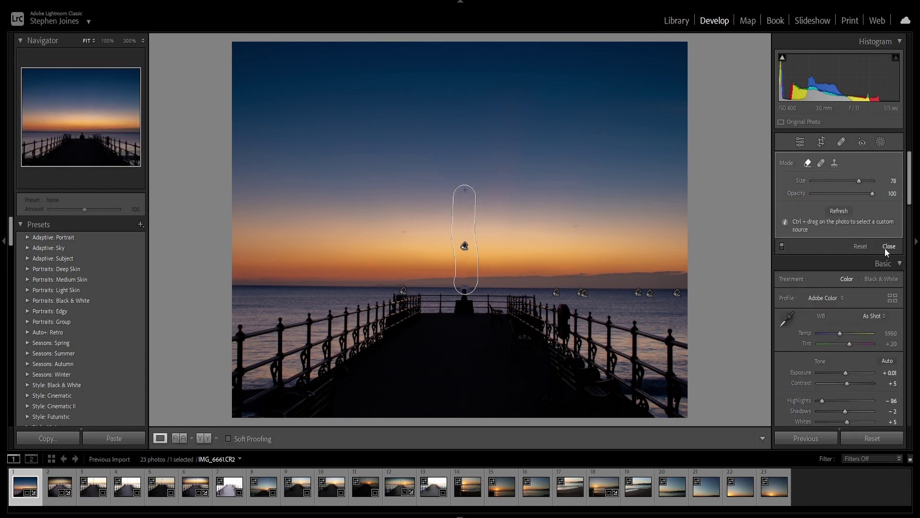
click(463, 196)
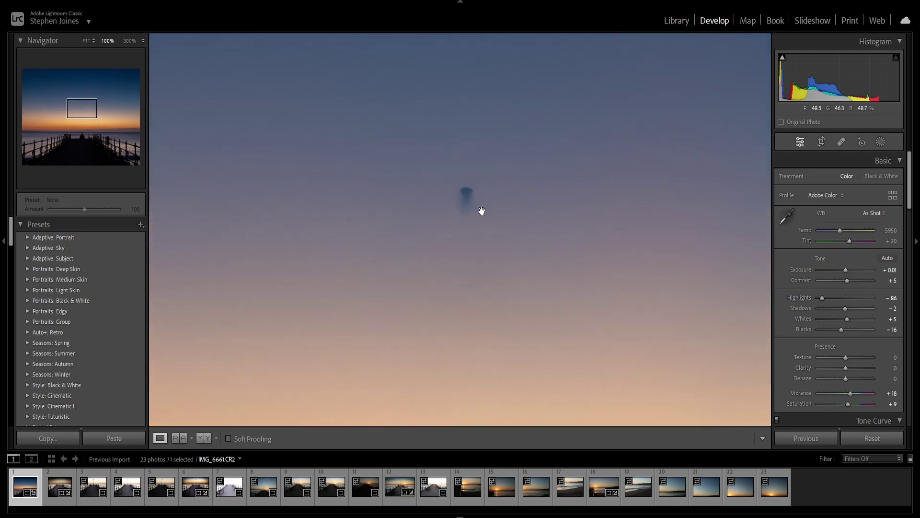
click(498, 225)
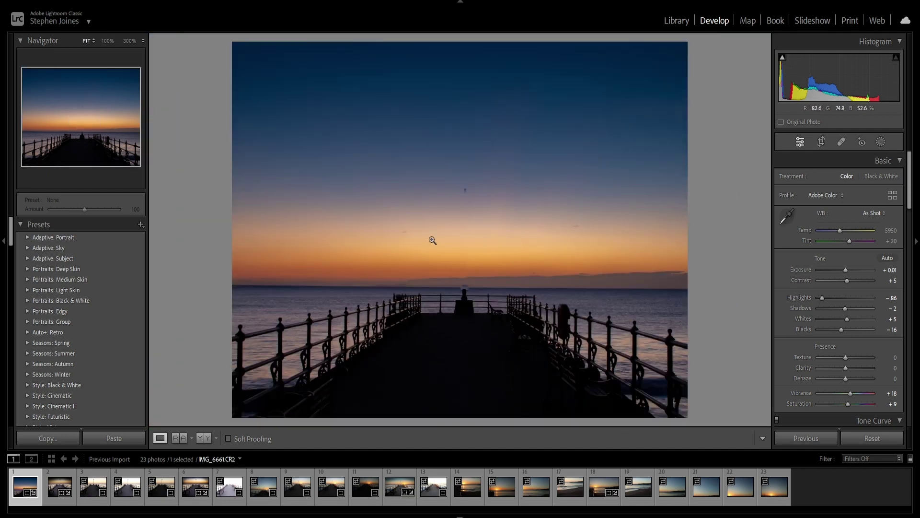
click(458, 260)
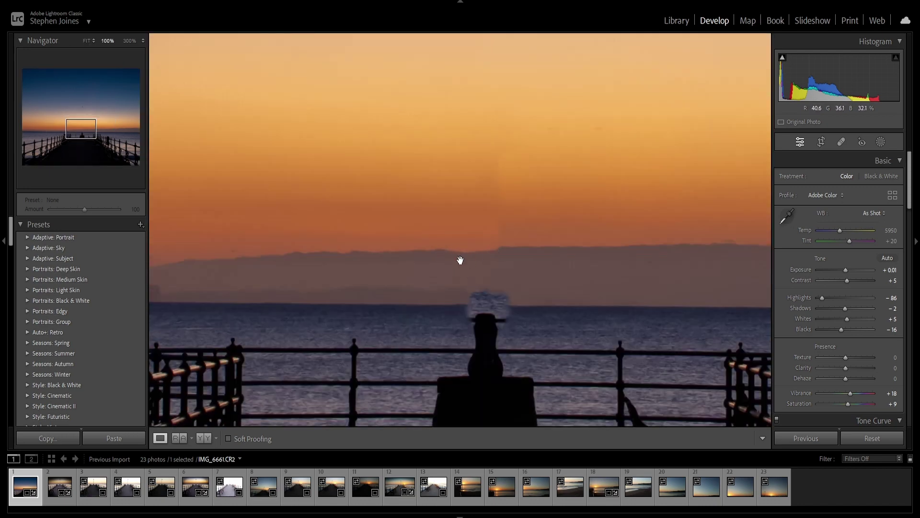
drag(508, 253, 477, 202)
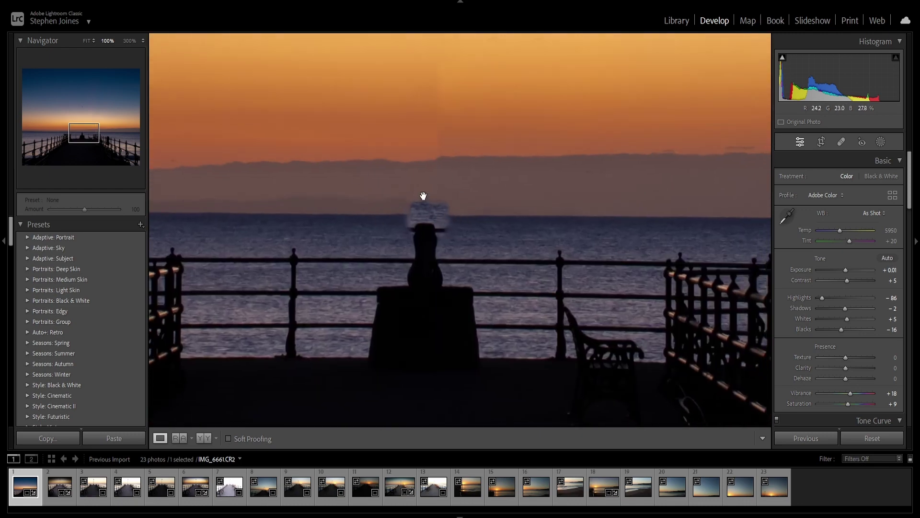
click(469, 183)
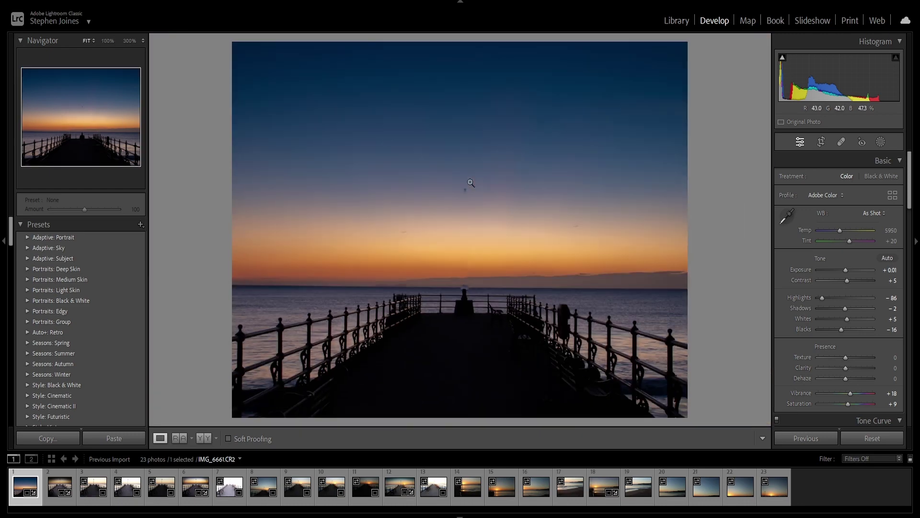